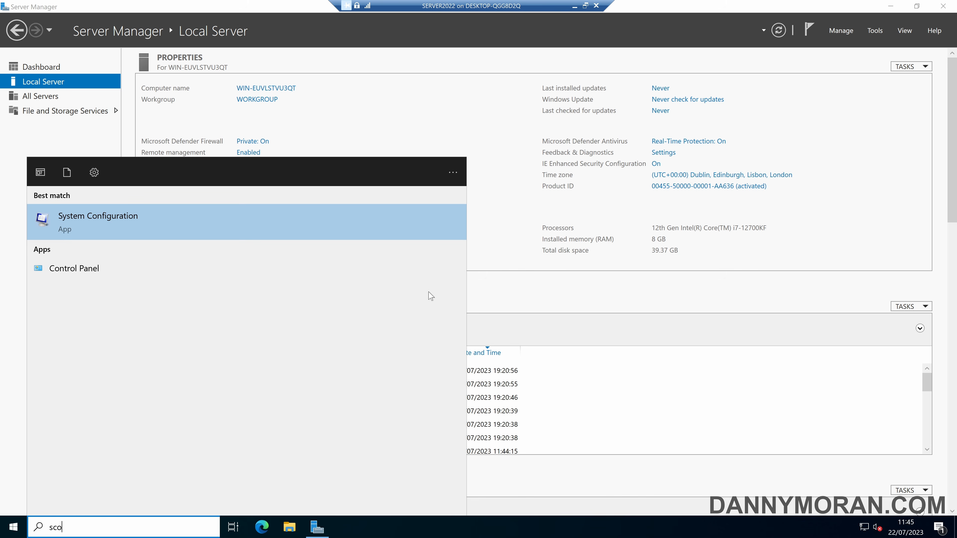
Launch SConfig from the Start menu search results
key("Return")
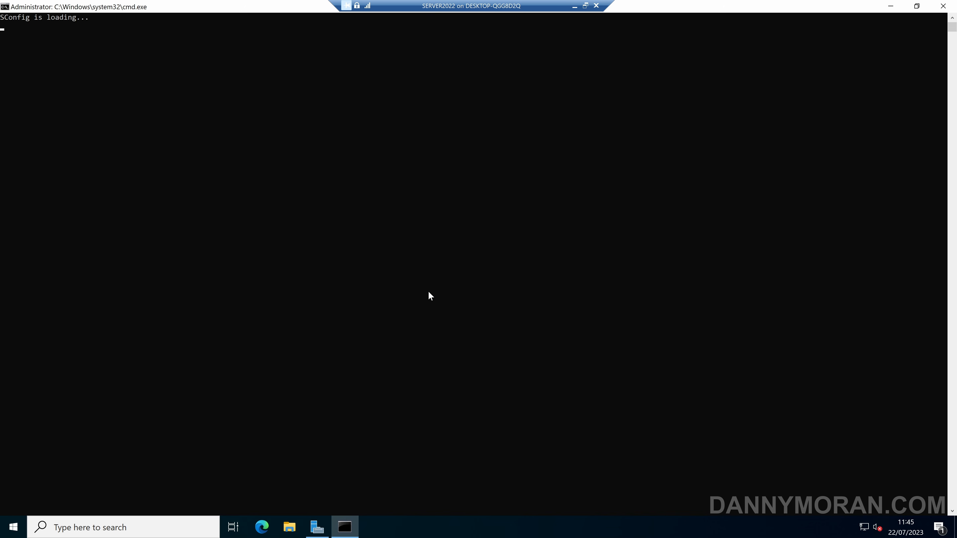
Wait for SConfig to load and scroll up to view its full main menu
scroll(429, 292, "up", 11)
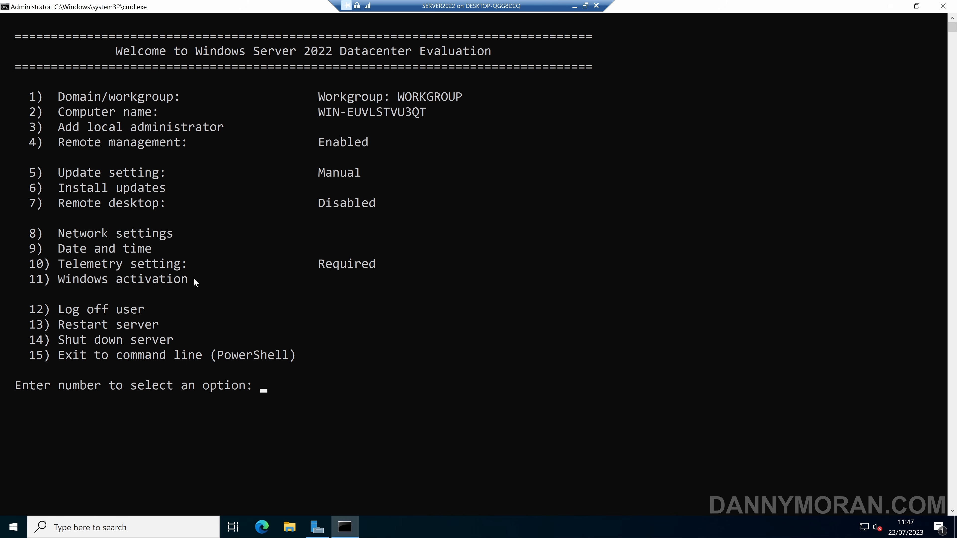
Search all quality updates and install only update 4, the Defender Security Intelligence update KB2267602
type("6")
key("Return")
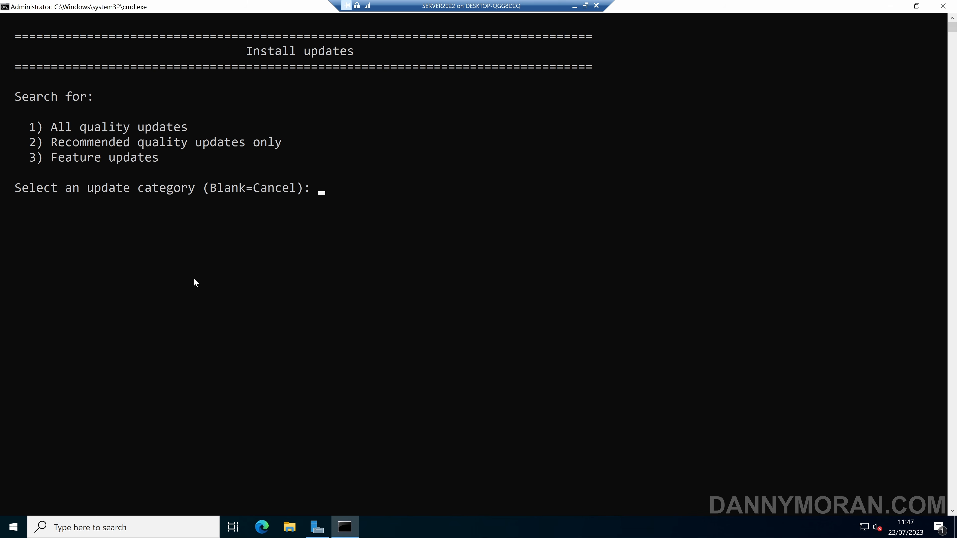
type("1")
key("Return")
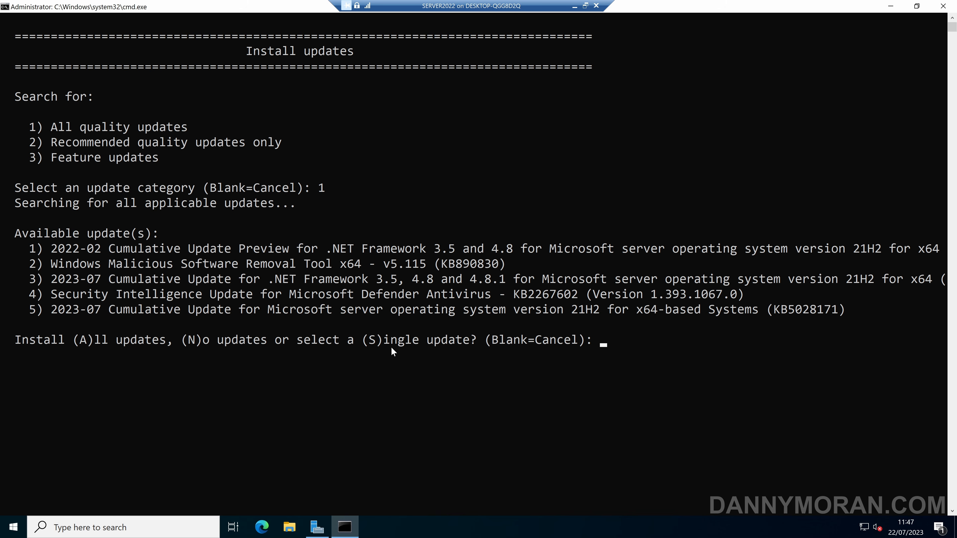
type("s")
key("Return")
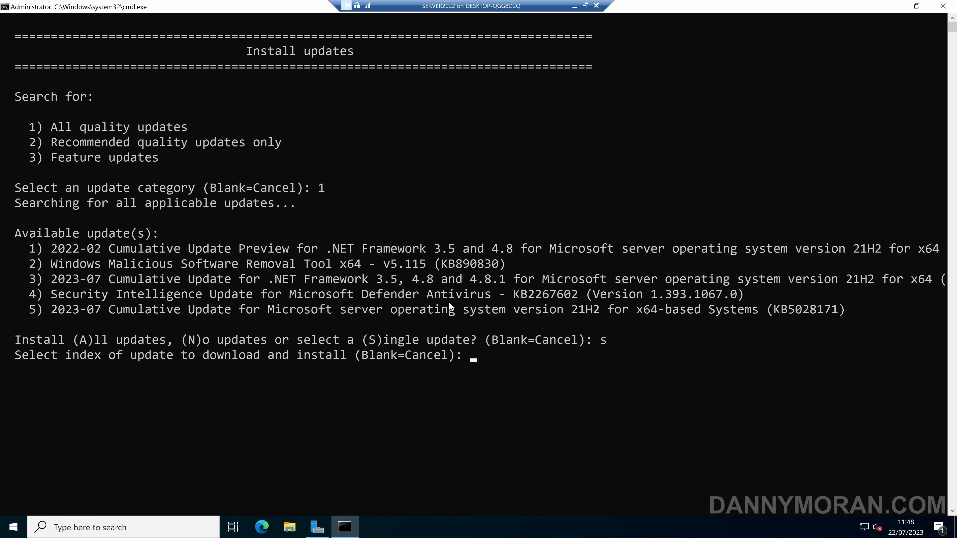
type("4")
key("Return")
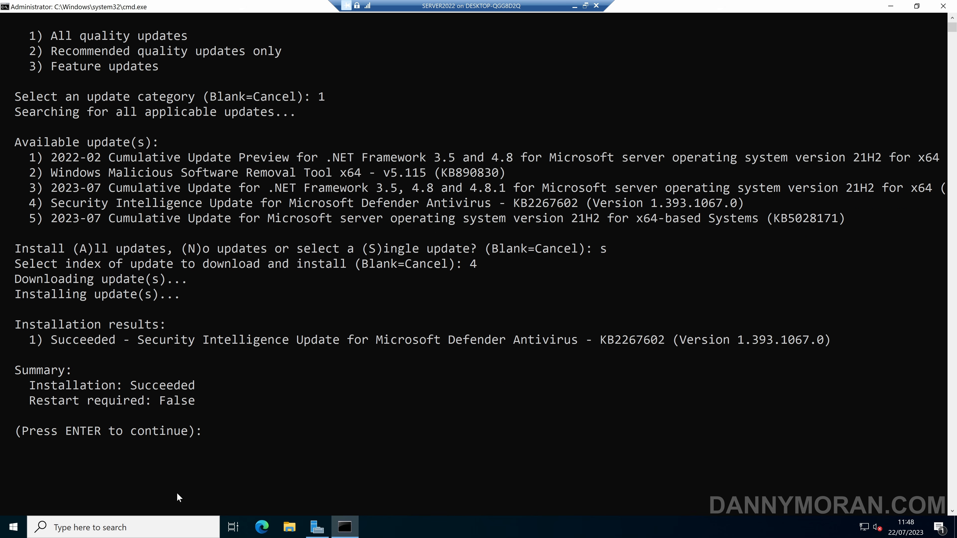
key("Return")
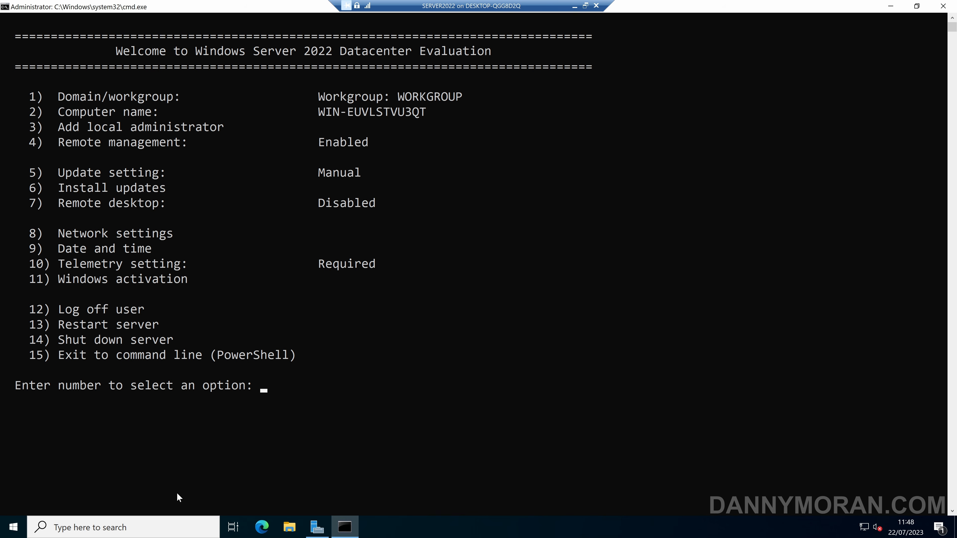
Switch the Hyper-V network adapter (adapter 1) from DHCP to a static address
type("8")
key("Return")
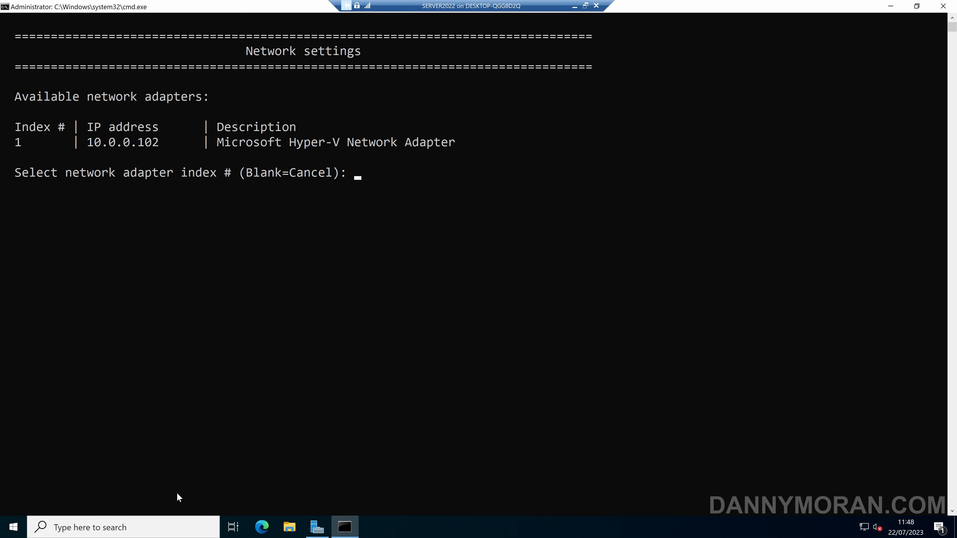
type("1")
key("Return")
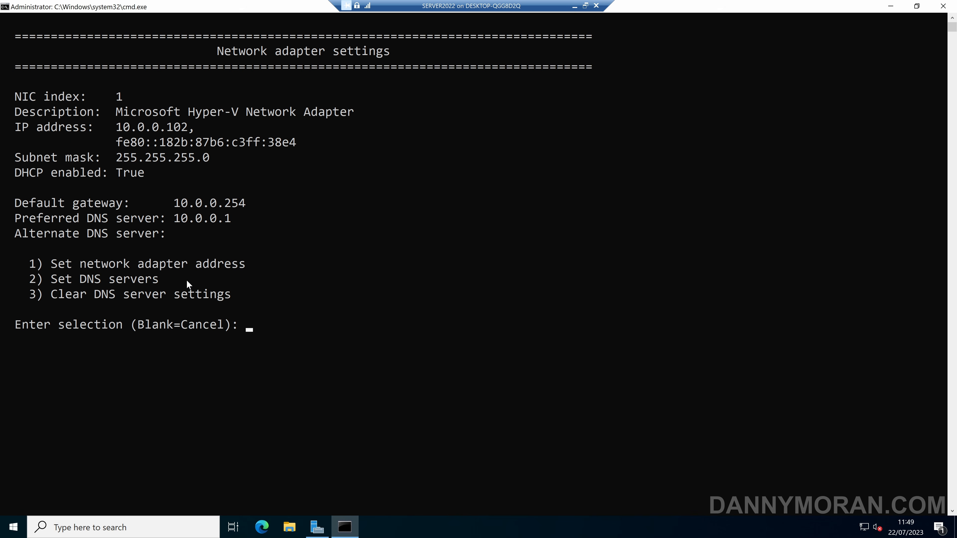
type("1")
key("Return")
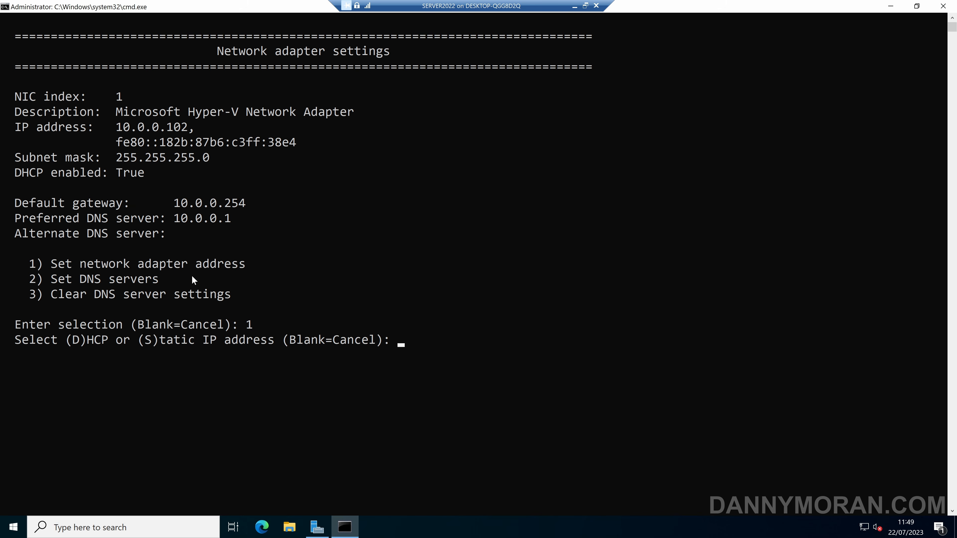
type("s")
key("Return")
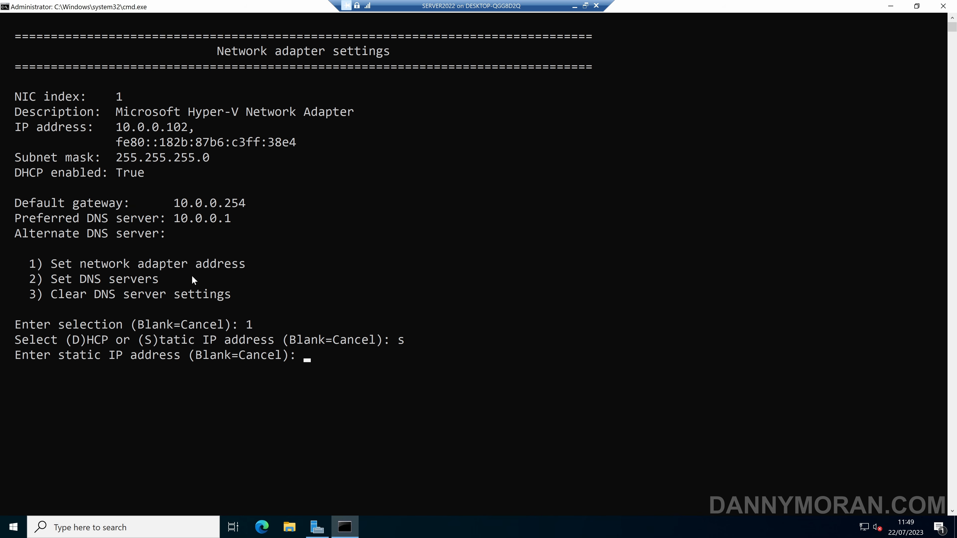
Assign IP 10.0.0.65, subnet mask 255.255.255.0 and gateway 10.0.0.254
type("10.0.0.65")
key("Return")
type("255")
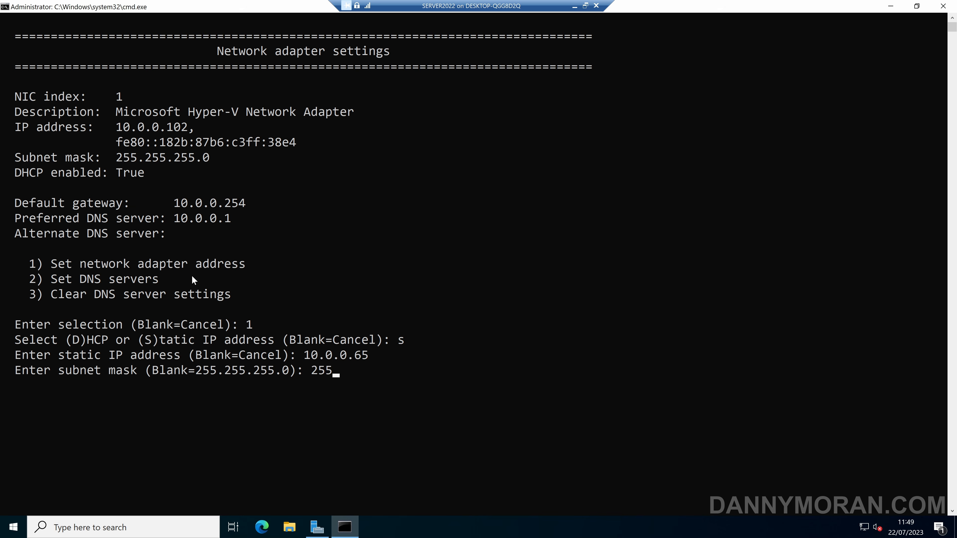
type(".255.255.0")
key("Return")
type("10.0")
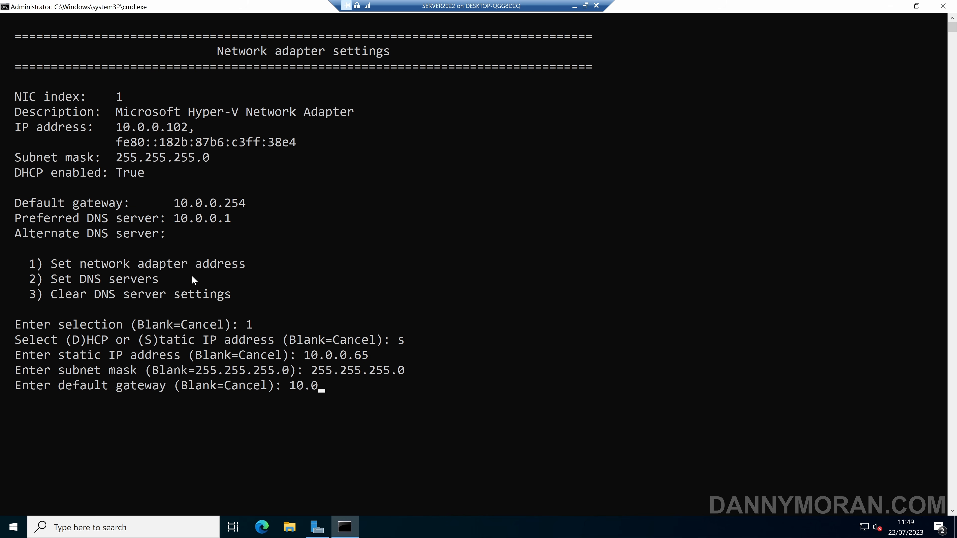
type(".0.254")
key("Return")
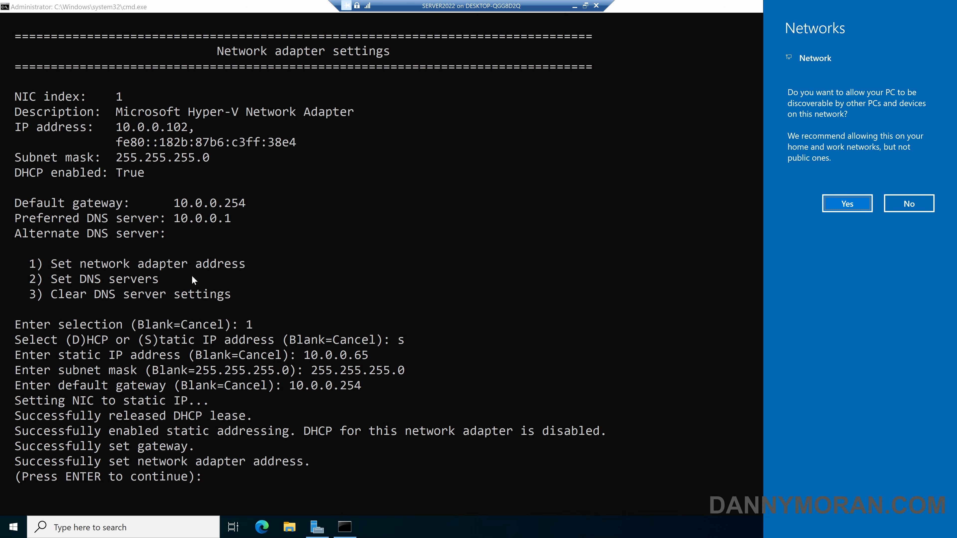
Allow the server to be discoverable on the network and return to the main menu
left_click(851, 197)
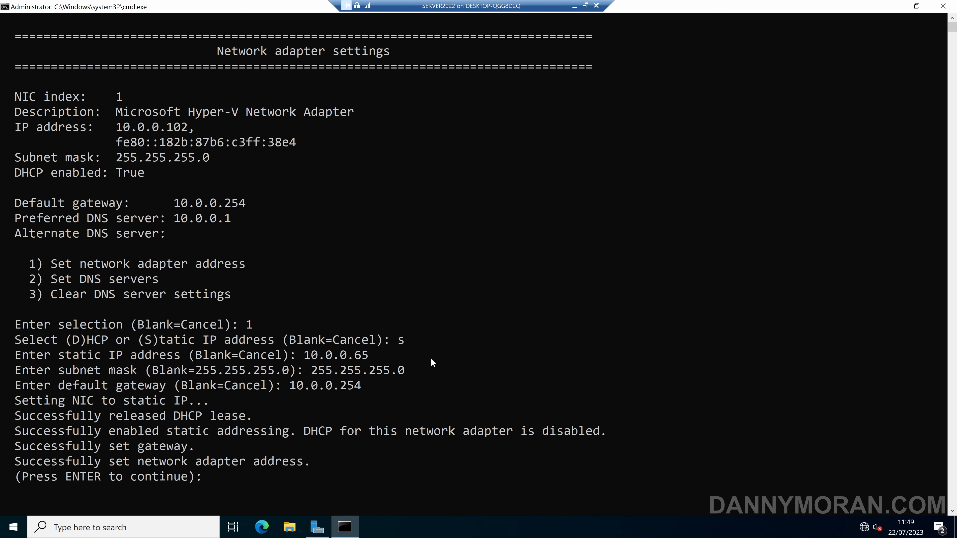
left_click(350, 459)
key("Return")
key("Return")
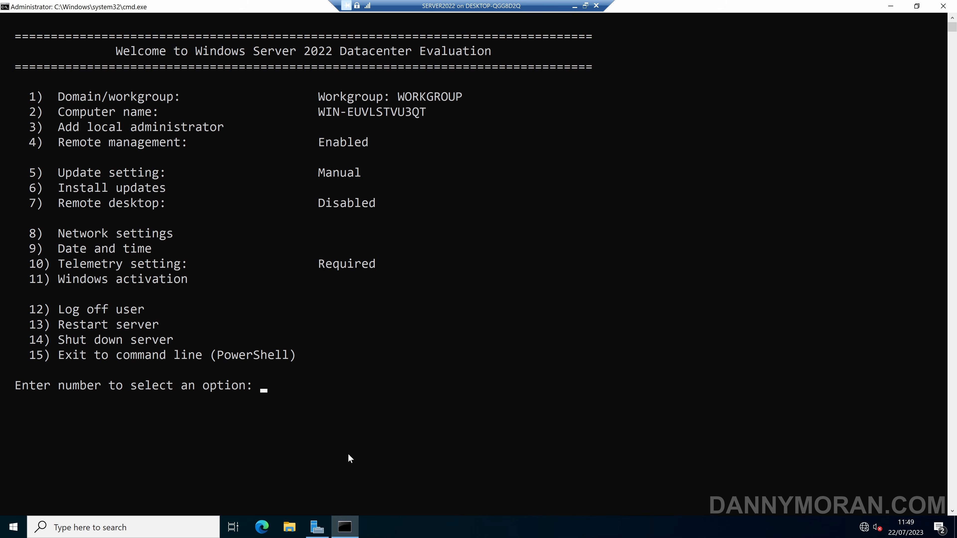
Set adapter 1's preferred DNS server to 10.0.0.1, leaving the alternate DNS empty
type("8")
key("Return")
type("1")
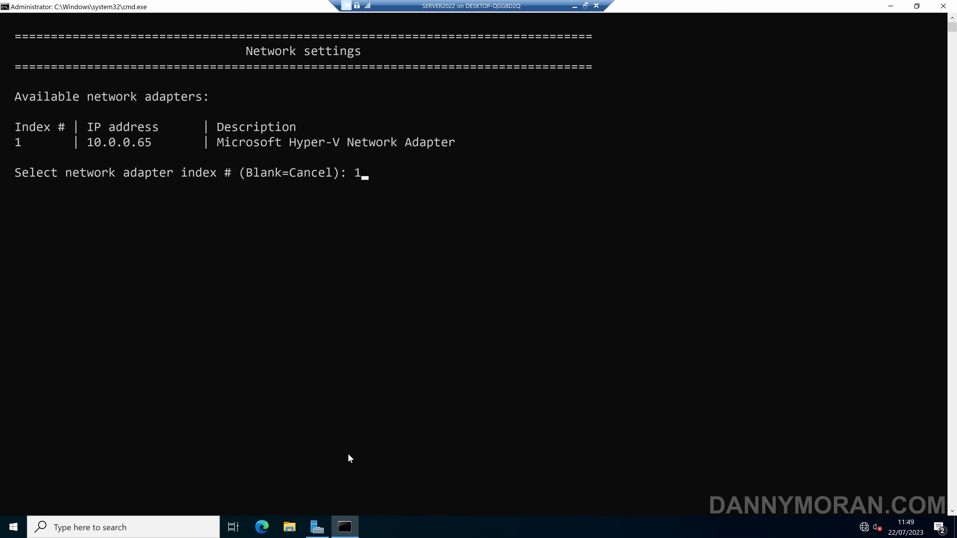
key("Return")
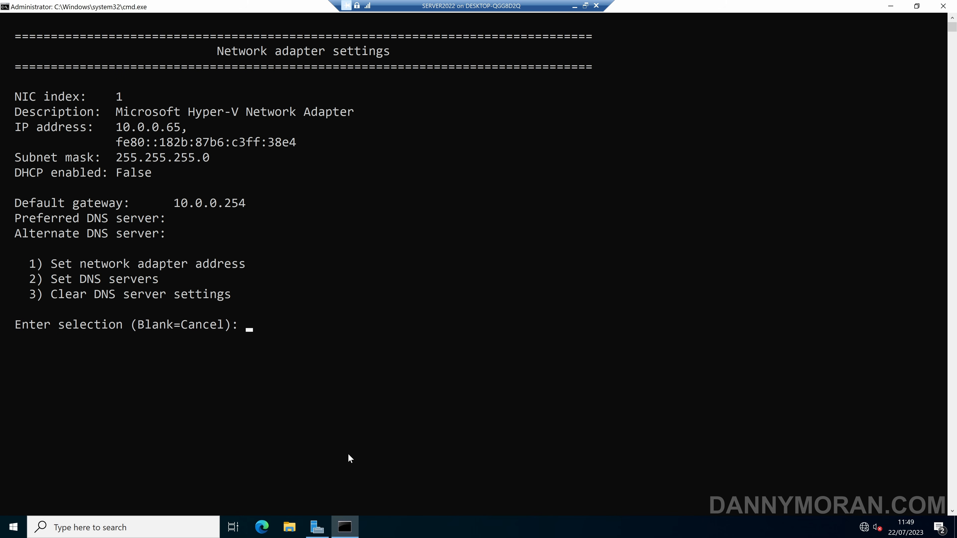
type("2")
key("Return")
type("10.0.0.1")
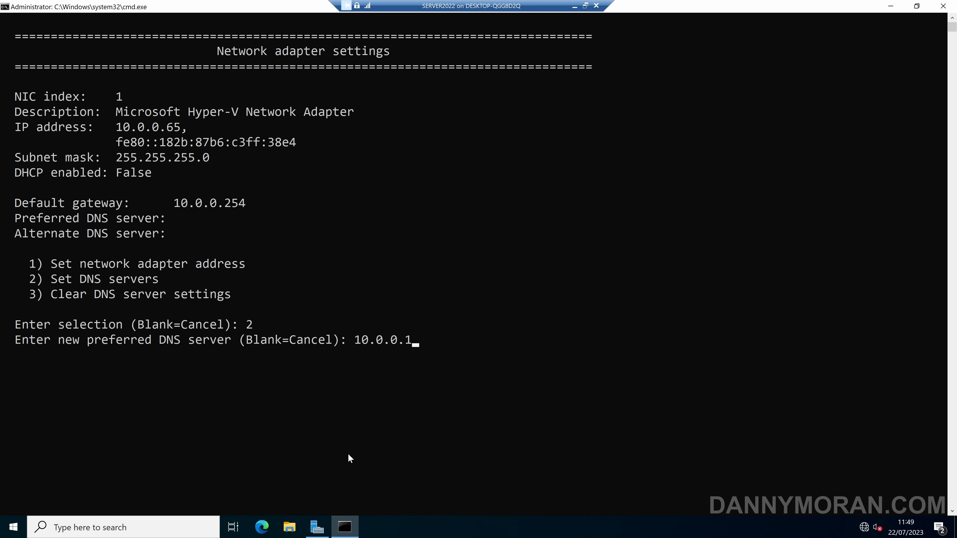
key("Return")
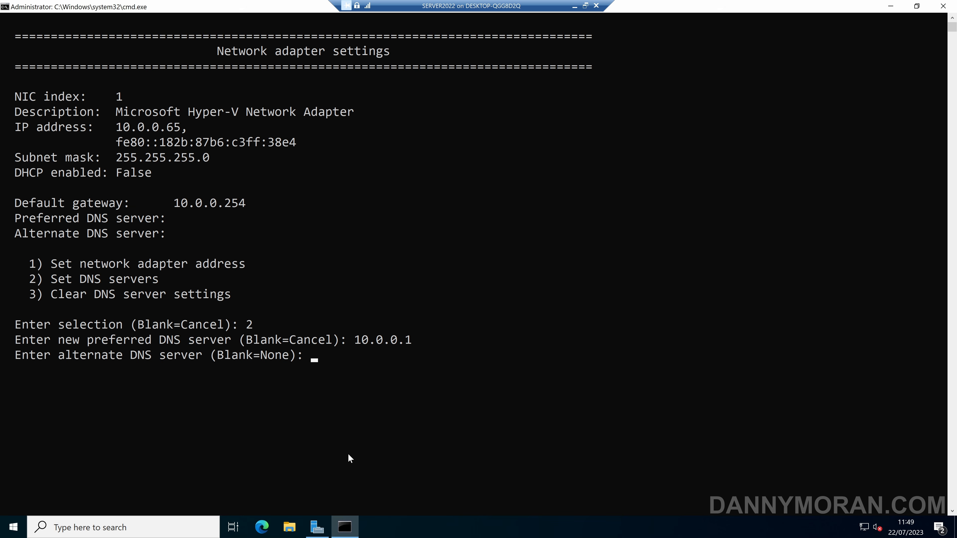
key("Return")
key("Return")
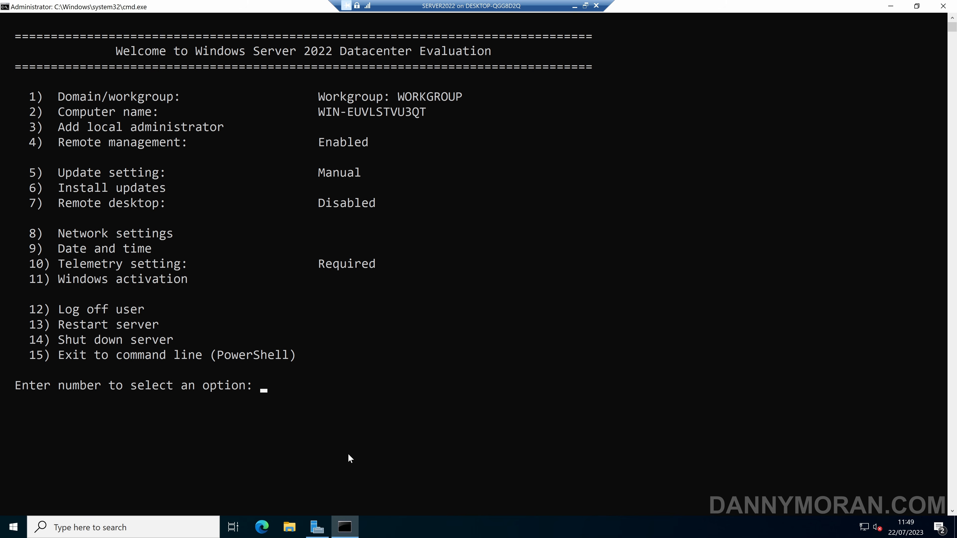
Join the ad.dannymoran.com domain using the AD\Administrator account and its password
type("1")
key("Return")
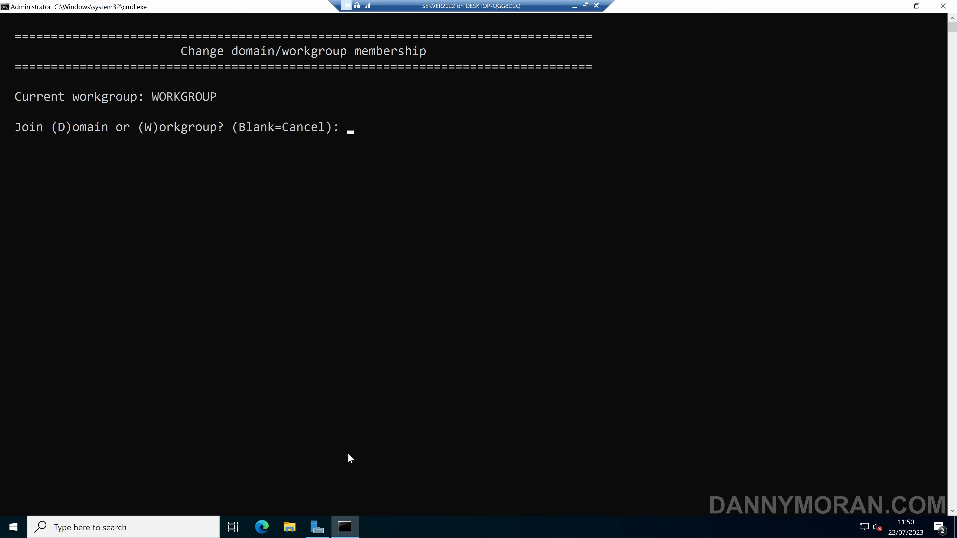
type("d")
key("Return")
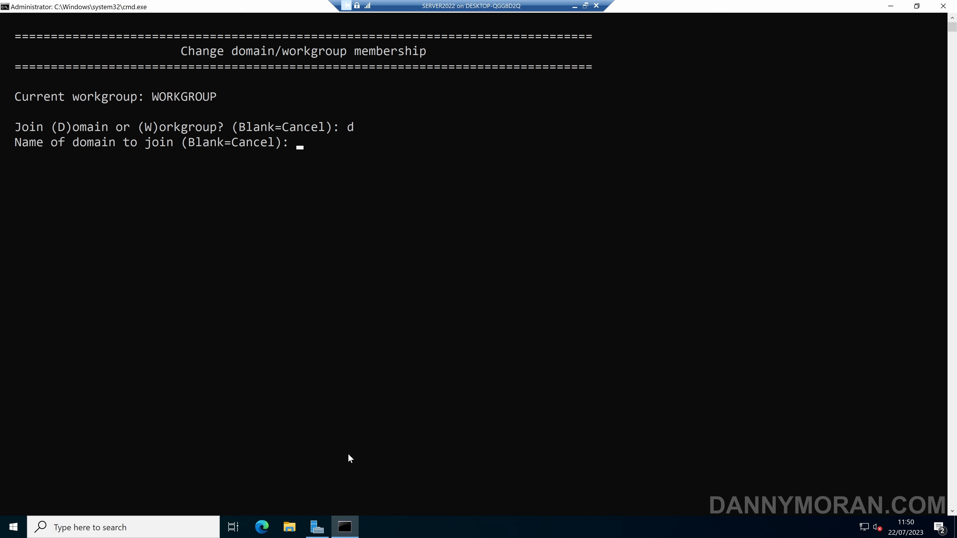
type("ad.dannymoran.com")
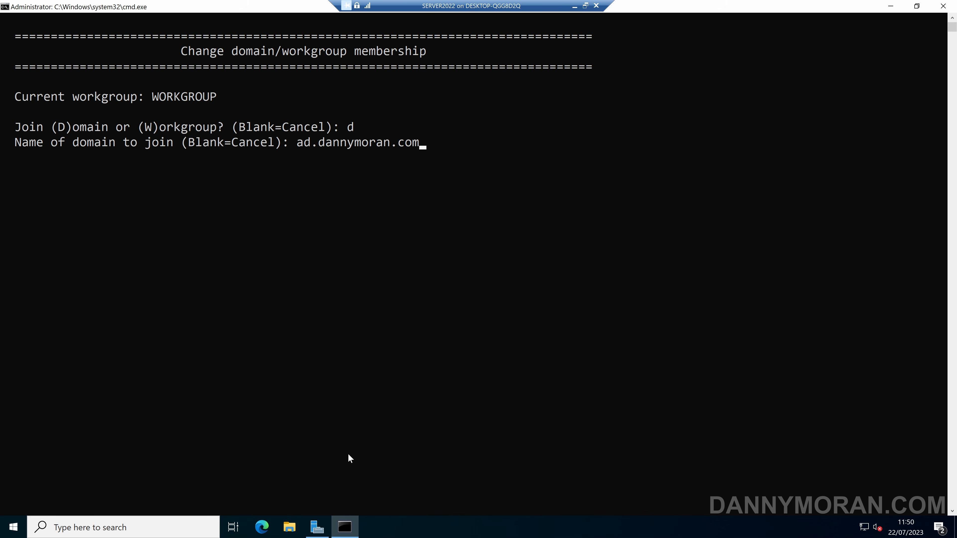
key("Return")
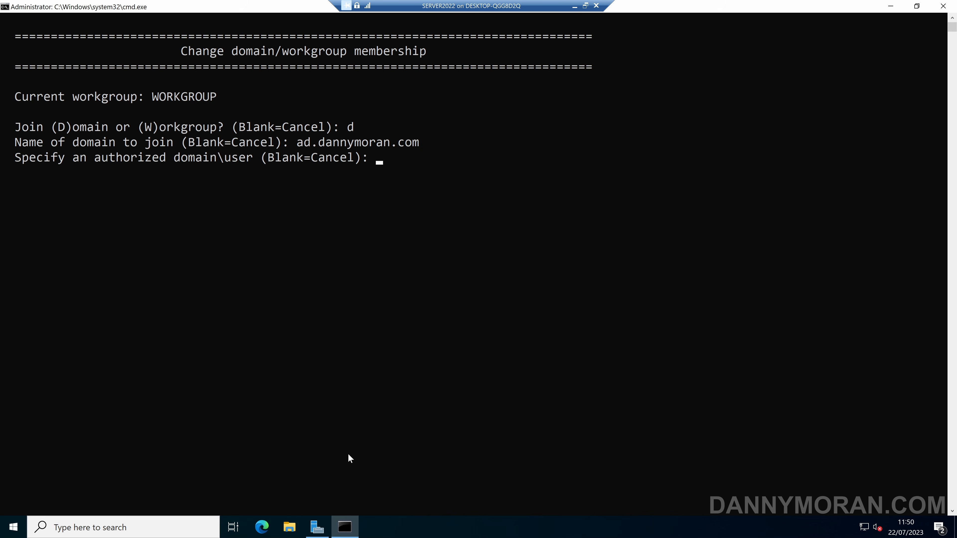
type("AD\\Administrator")
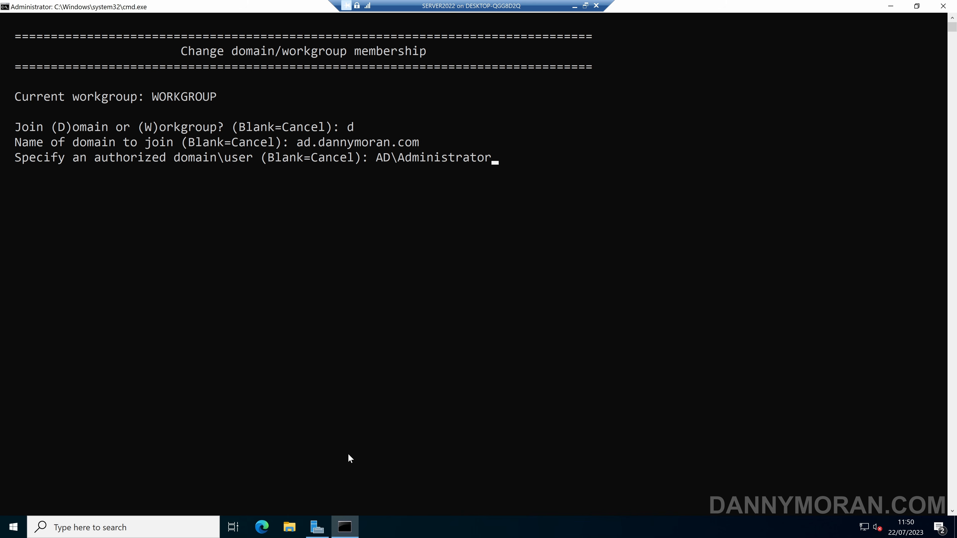
key("Return")
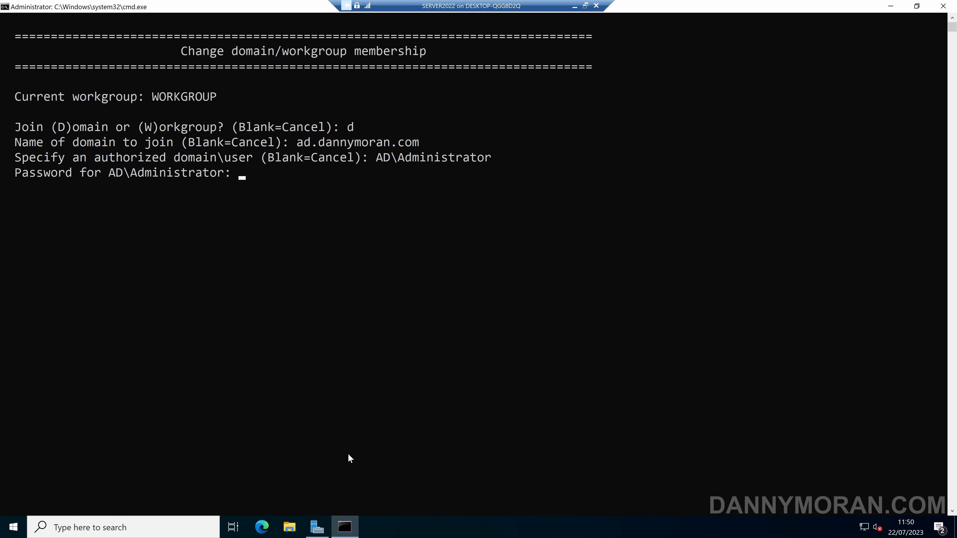
type("**********")
key("Return")
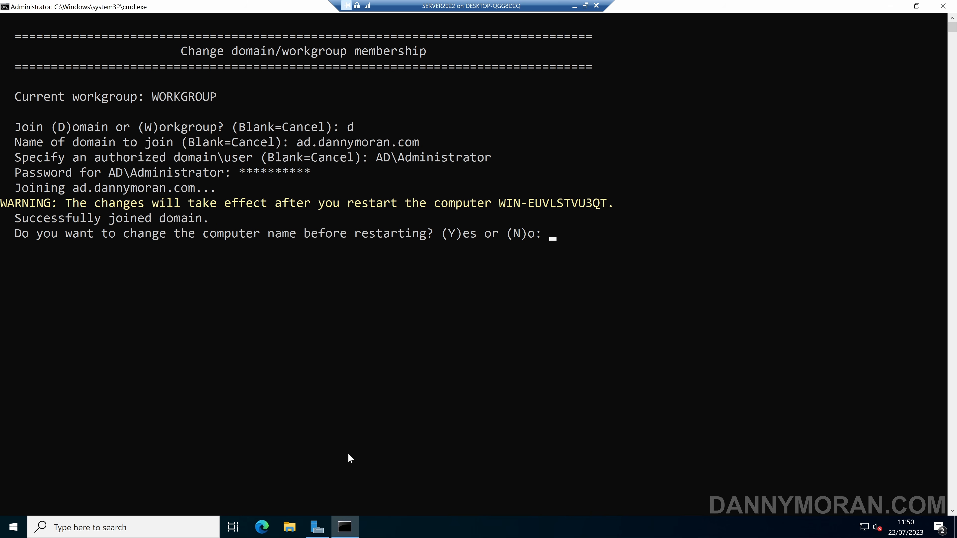
Rename the computer to SERVER2022, confirming with the domain administrator password
type("y")
key("Return")
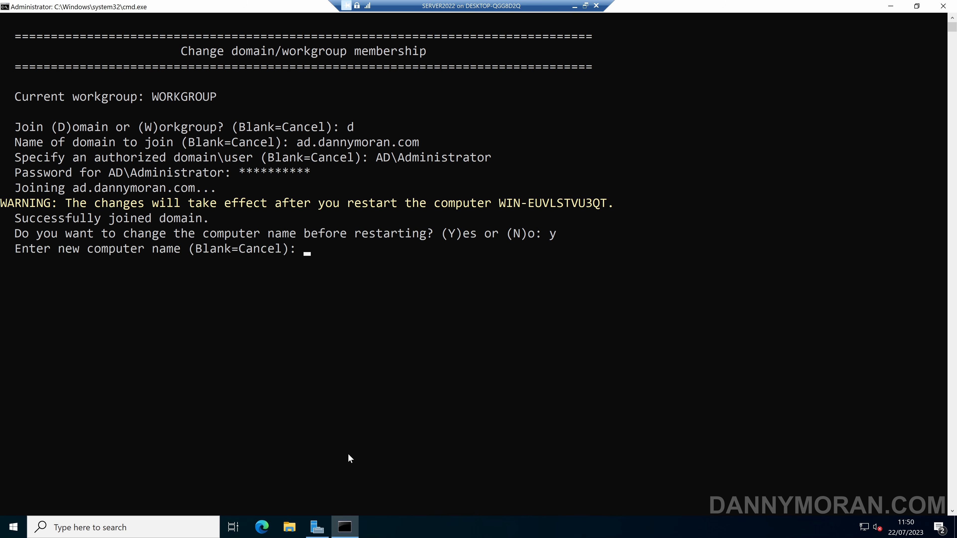
type("SERVER2022")
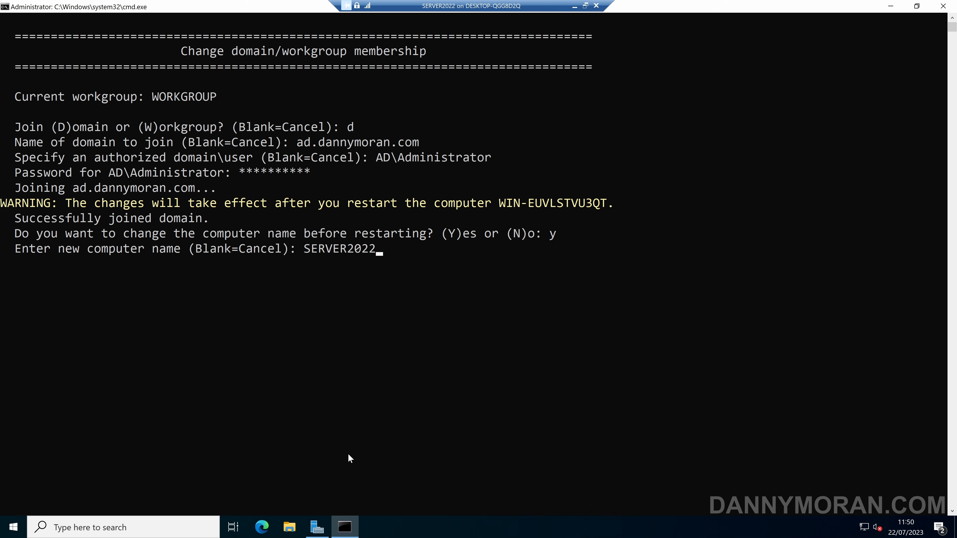
key("Return")
type("**********")
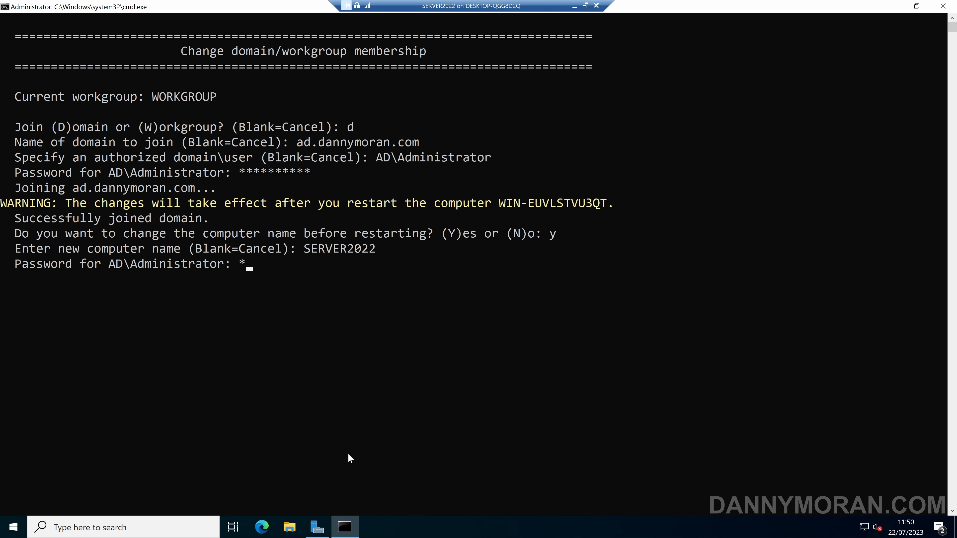
key("Return")
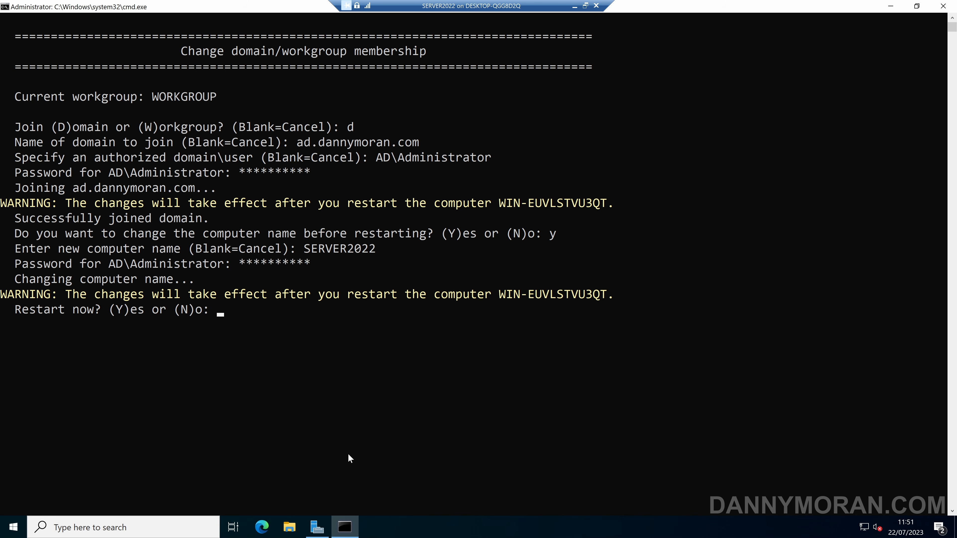
Answer Y to restart the server now
type("y")
key("Return")
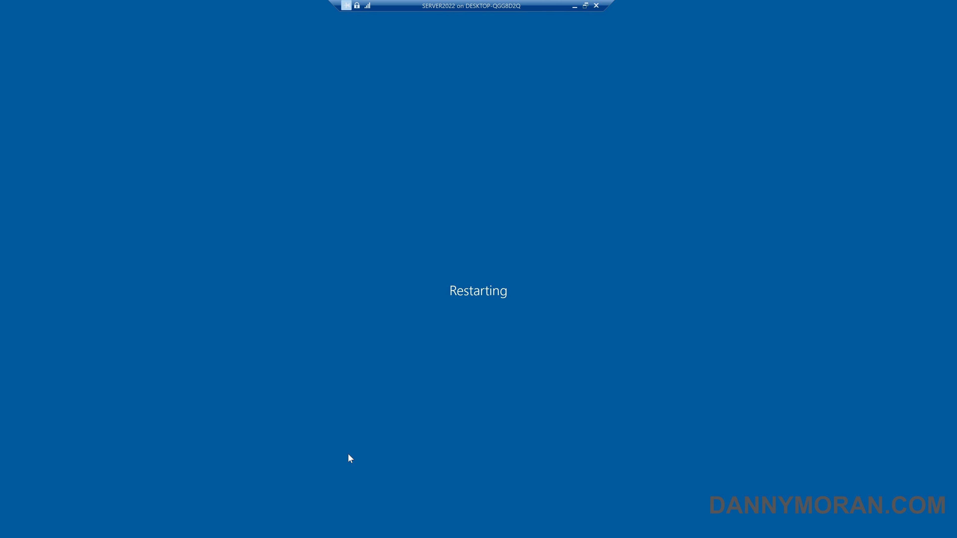